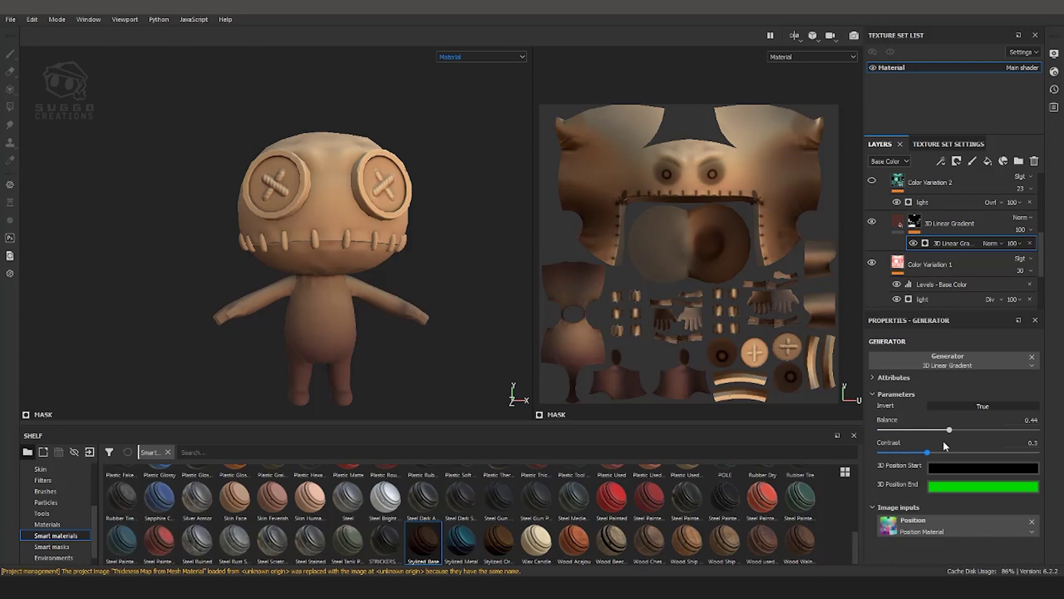
Select the 3D Linear Gradient layer and bring up its mask options
{"action": "left_click", "coordinate": [995, 220]}
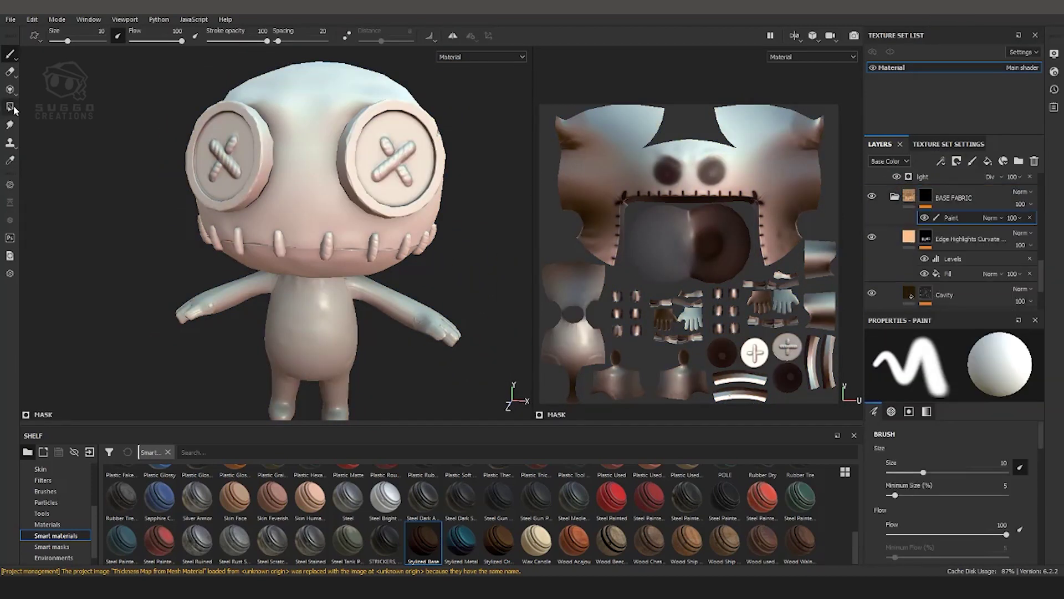
{"action": "right_click", "coordinate": [920, 289]}
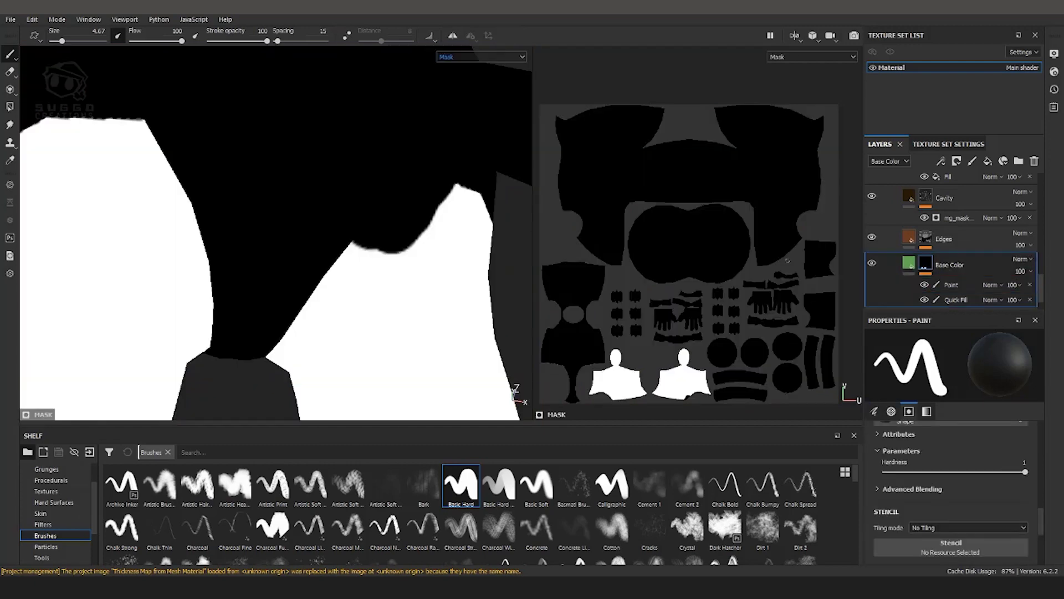
Orbit and zoom around the doll to inspect its arm and leg masks
{"action": "left_click_drag", "start_coordinate": [422, 189], "coordinate": [359, 293], "text": "alt"}
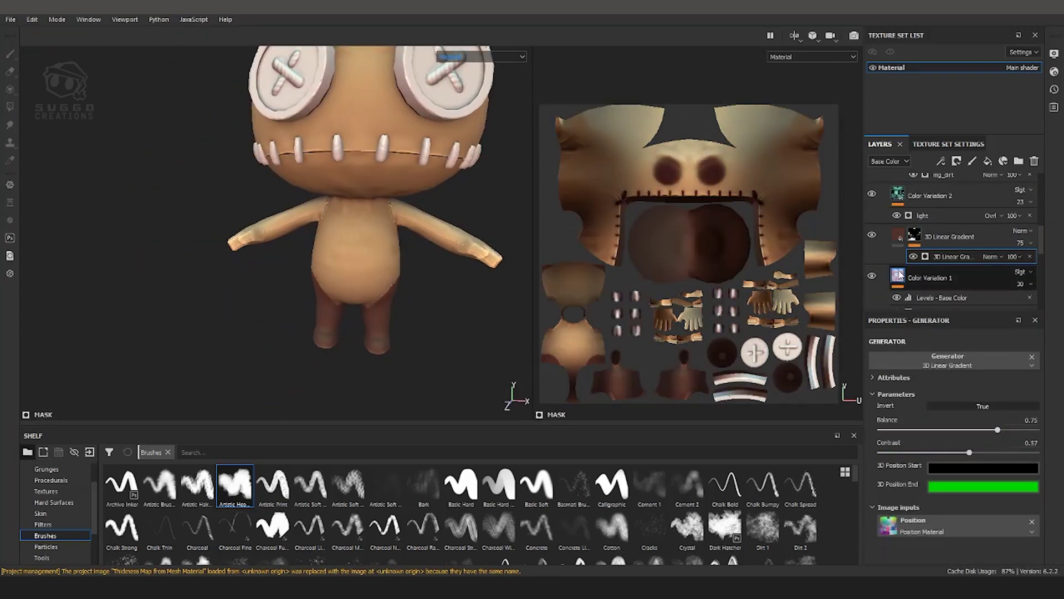
{"action": "scroll", "coordinate": [931, 266], "scroll_direction": "down", "scroll_amount": 5}
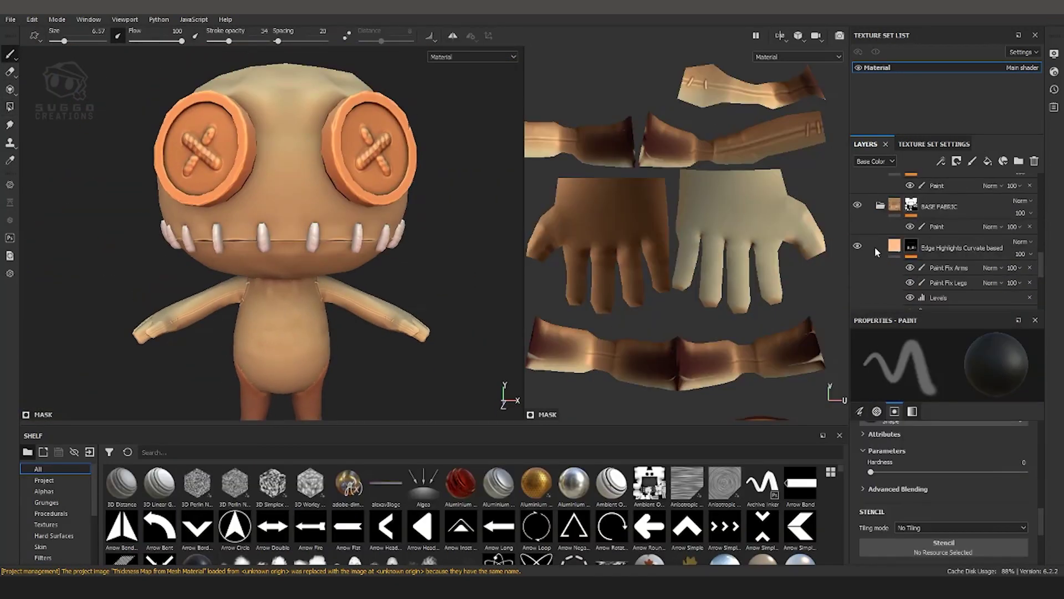
Apply the rope colour to the eye buttons and stitches, checking the full material view
{"action": "scroll", "coordinate": [942, 239], "scroll_direction": "up", "scroll_amount": 1}
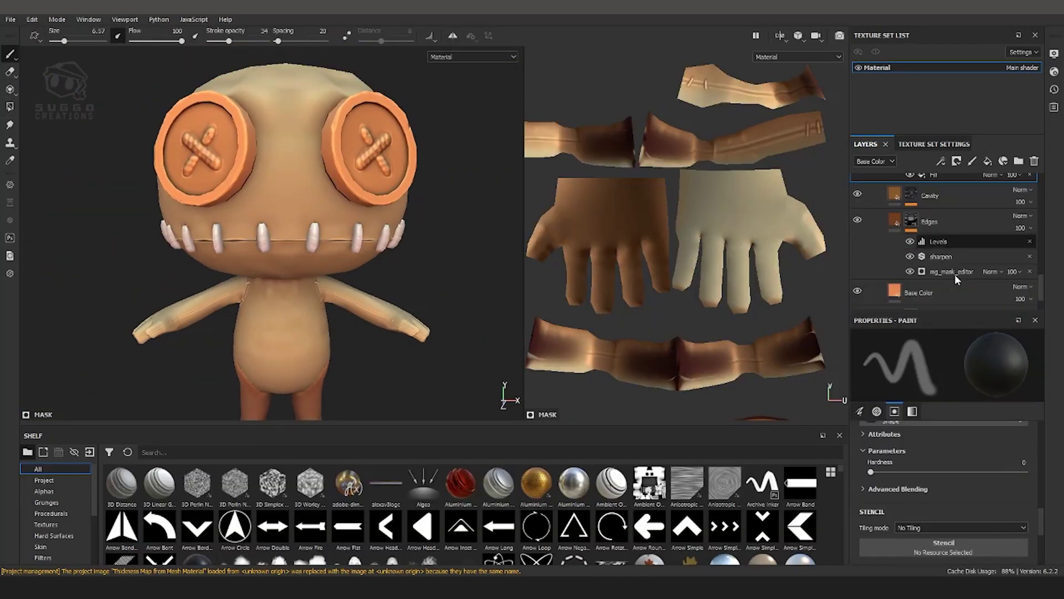
{"action": "left_click", "coordinate": [920, 259]}
{"action": "left_click", "coordinate": [471, 56]}
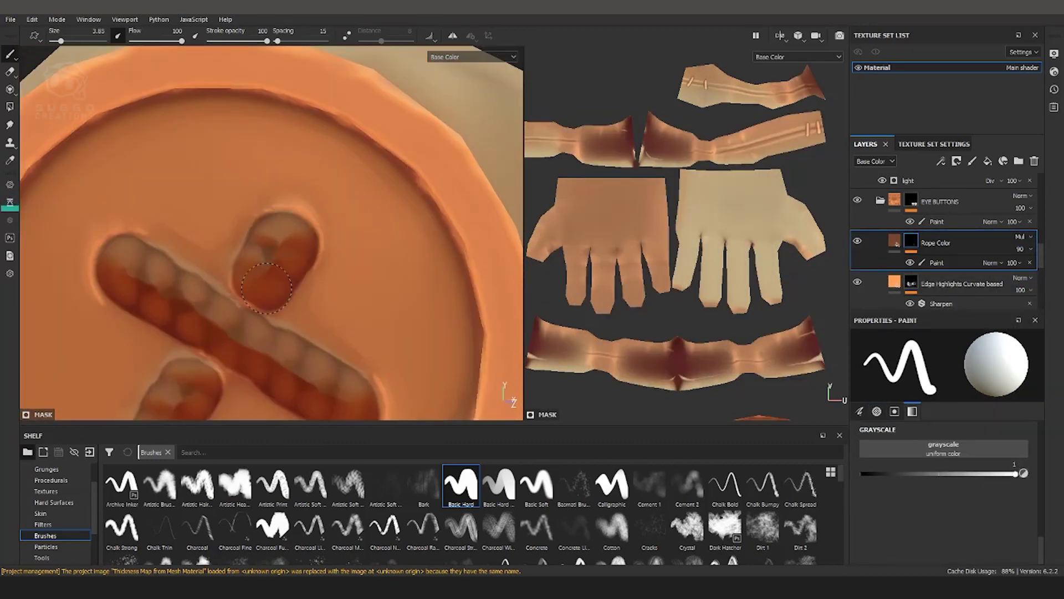
{"action": "scroll", "coordinate": [240, 285], "scroll_direction": "down", "scroll_amount": 10}
{"action": "key", "text": "m"}
Paint the orange patch shape on the doll's back and view the whole doll
{"action": "scroll", "coordinate": [947, 250], "scroll_direction": "up", "scroll_amount": 1}
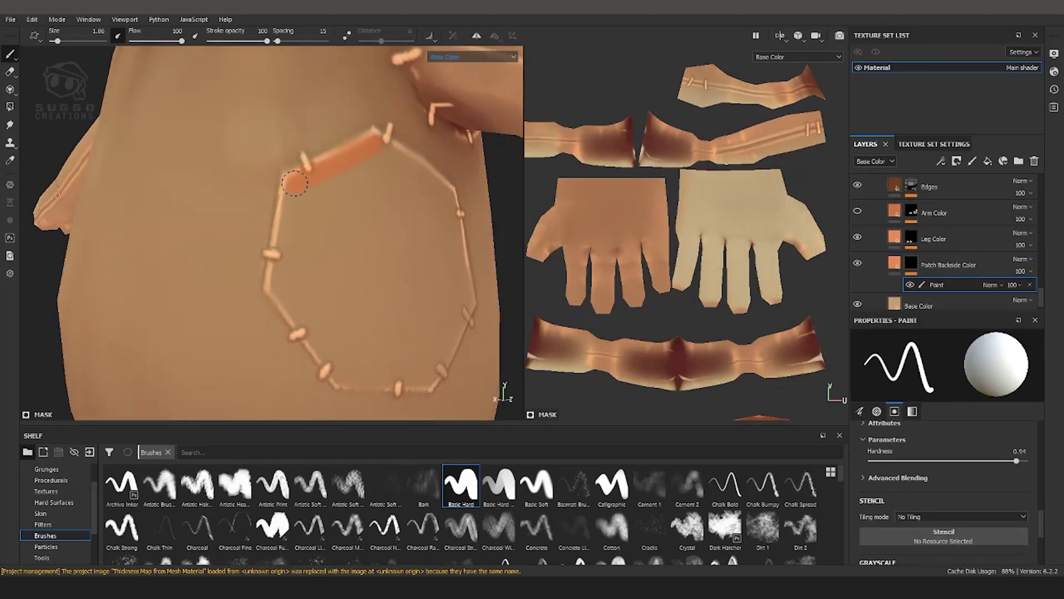
{"action": "left_click_drag", "start_coordinate": [294, 183], "coordinate": [359, 338]}
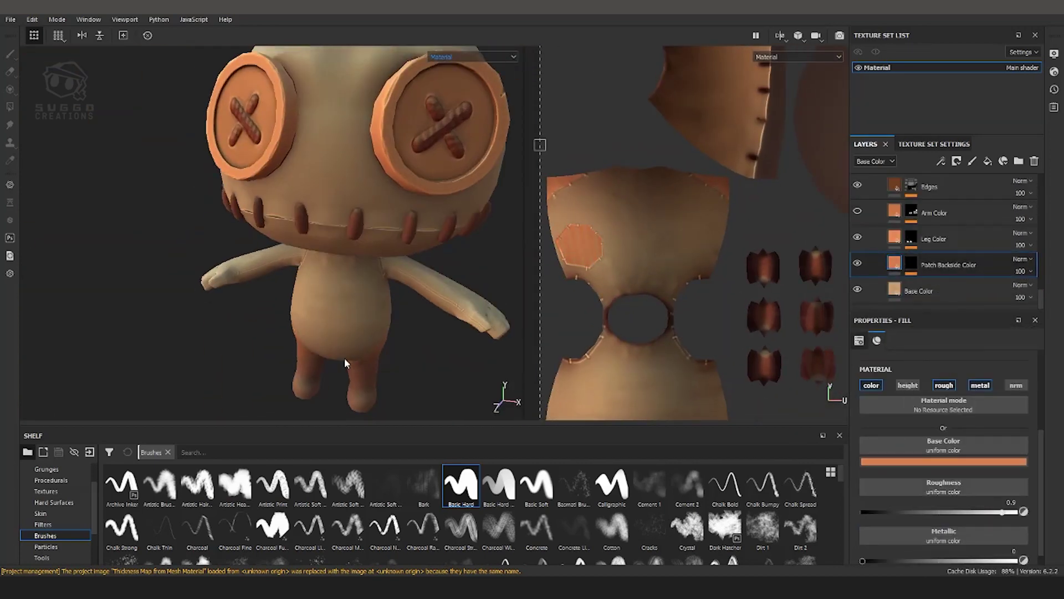
{"action": "left_click_drag", "start_coordinate": [370, 340], "coordinate": [388, 297], "text": "alt"}
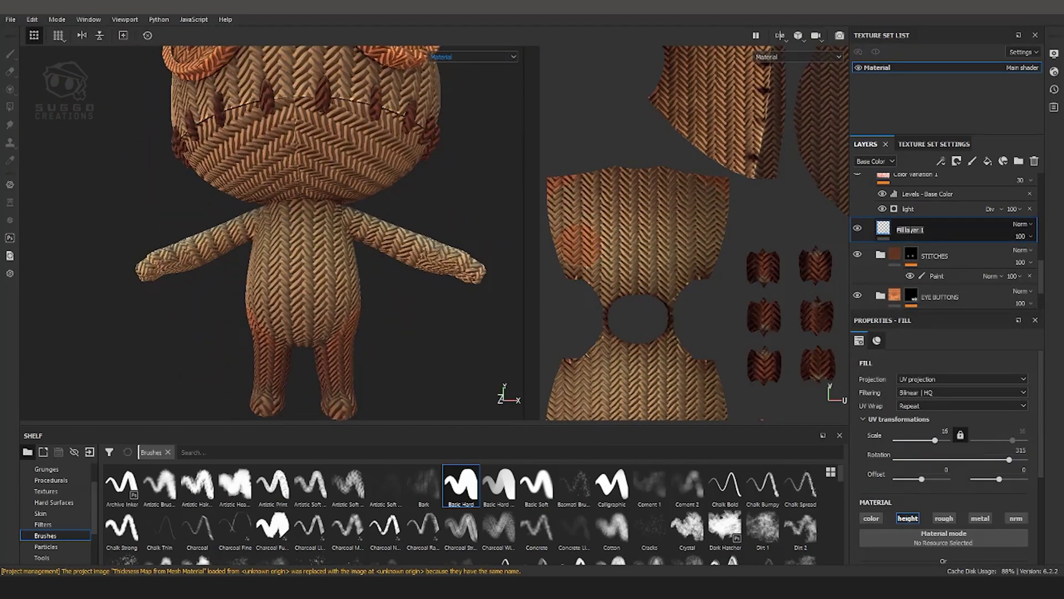
Enable roughness and a base colour on the Wool Pattern fill layer
{"action": "left_click", "coordinate": [945, 485]}
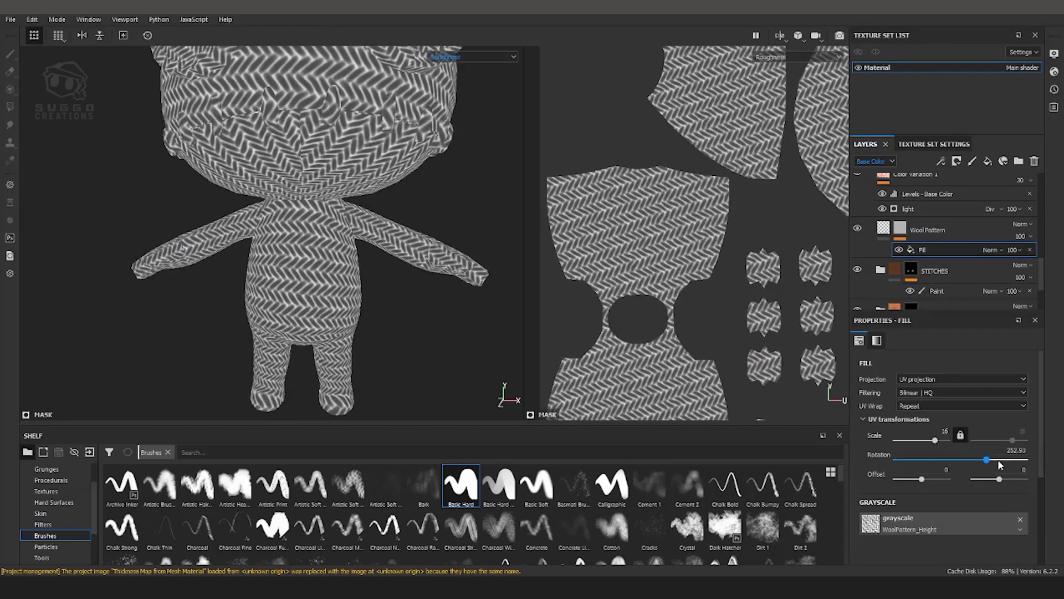
{"action": "left_click", "coordinate": [471, 56]}
{"action": "key", "text": "m"}
{"action": "scroll", "coordinate": [933, 469], "scroll_direction": "down", "scroll_amount": 3}
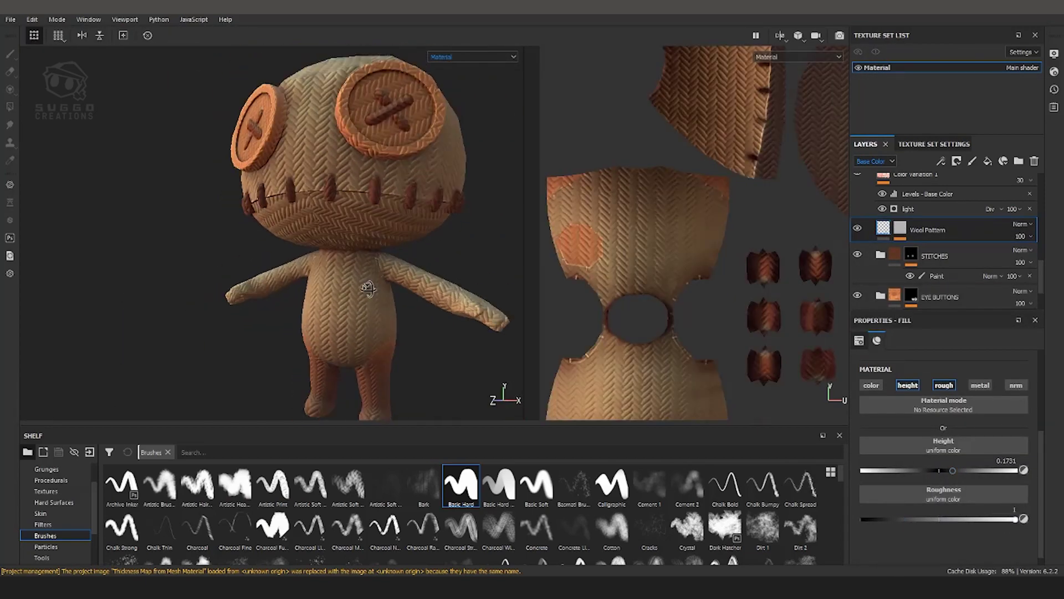
{"action": "left_click", "coordinate": [933, 462]}
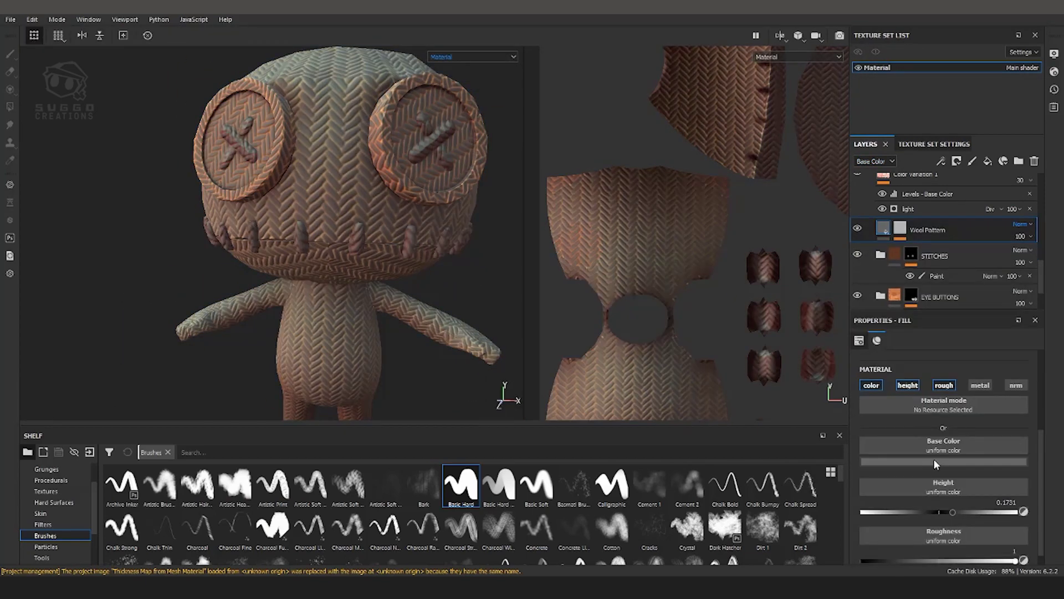
Give the Wool Pattern layer a mask with a fill effect, checking the normal channel
{"action": "left_click", "coordinate": [927, 256]}
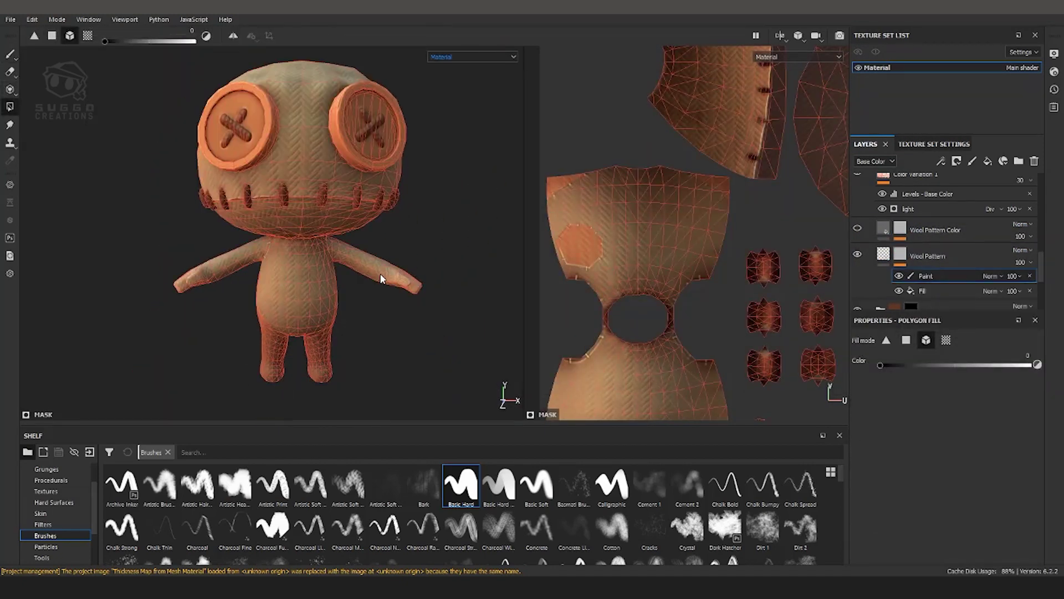
{"action": "left_click", "coordinate": [471, 56]}
{"action": "left_click", "coordinate": [445, 116]}
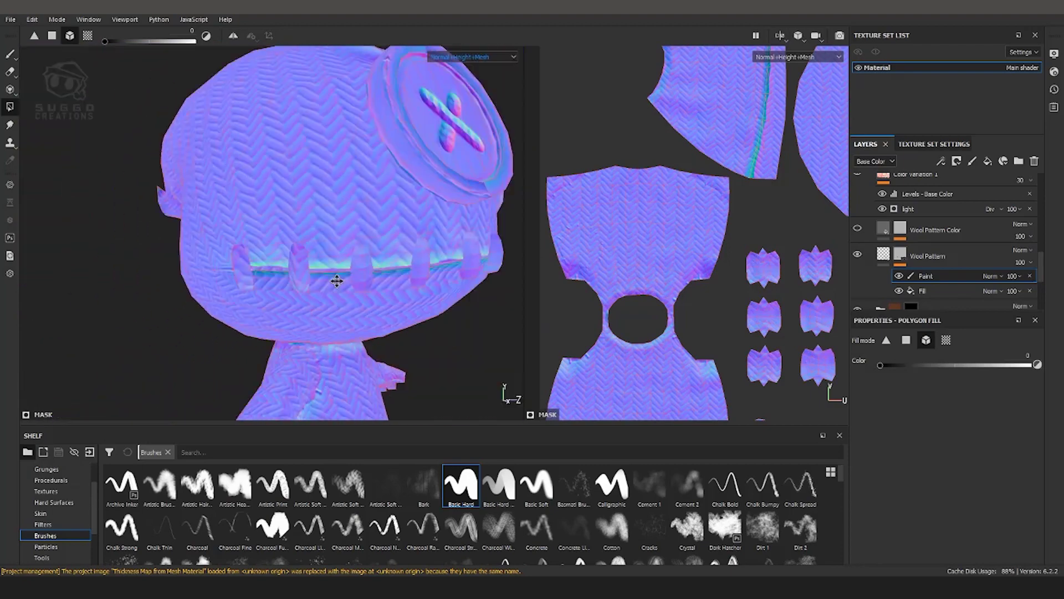
{"action": "left_click", "coordinate": [472, 56]}
{"action": "left_click", "coordinate": [447, 73]}
{"action": "right_click", "coordinate": [899, 229]}
{"action": "left_click", "coordinate": [989, 475]}
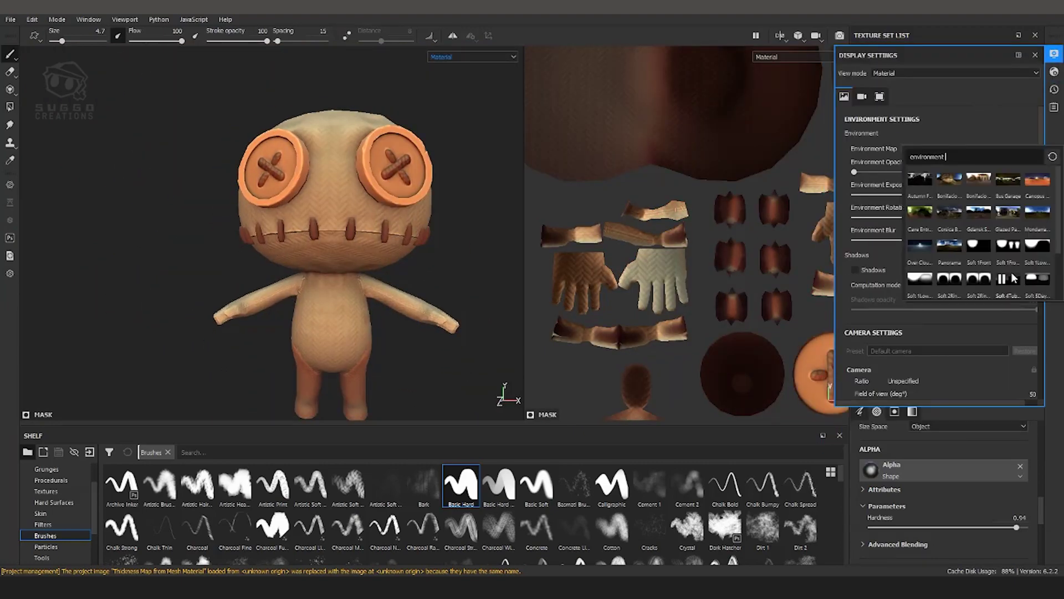
Add a paint effect to the WOOL PATTERN mask and polygon-fill areas under the doll's head
{"action": "right_click", "coordinate": [971, 197]}
{"action": "left_click", "coordinate": [971, 197]}
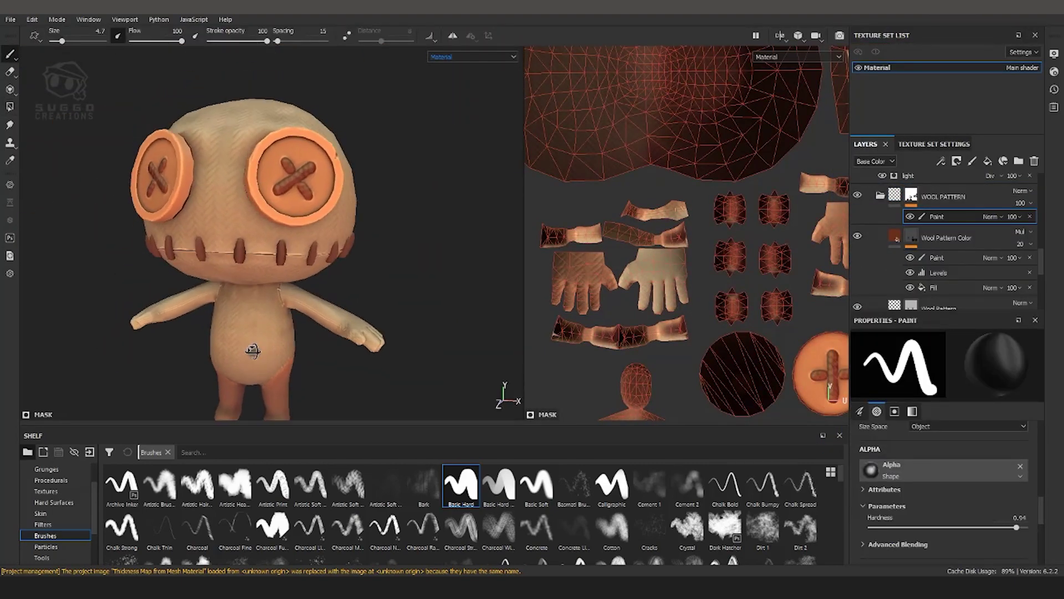
{"action": "key", "text": "4"}
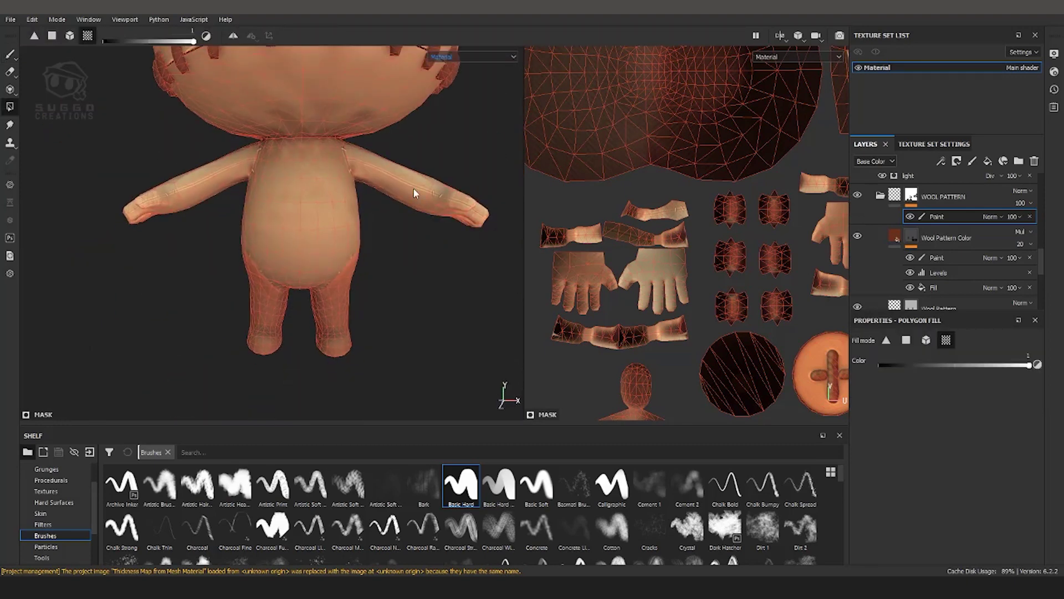
{"action": "key", "text": "1"}
{"action": "left_click_drag", "start_coordinate": [415, 193], "coordinate": [378, 284], "text": "alt"}
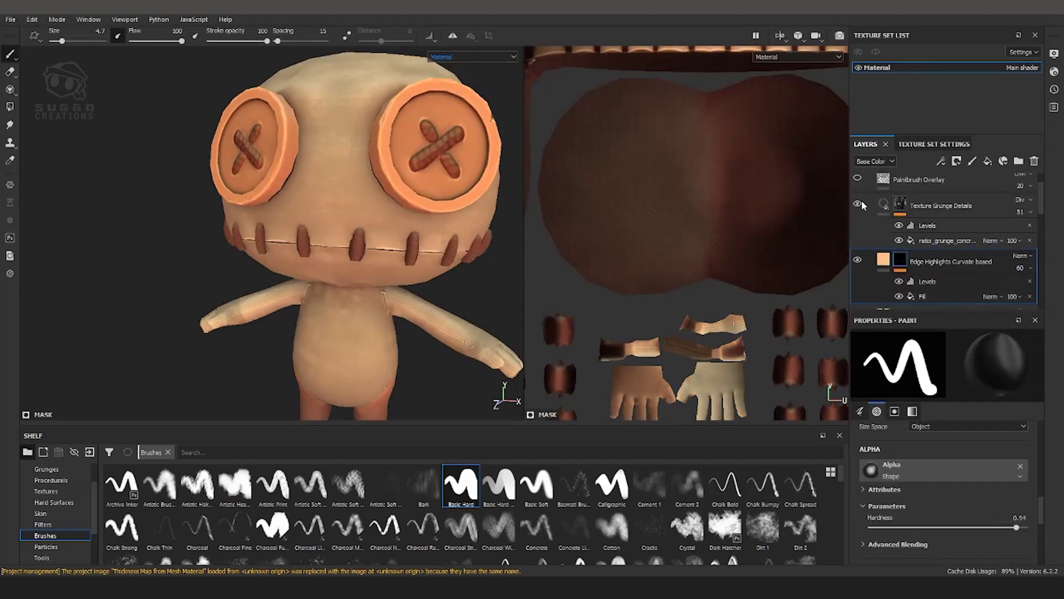
{"action": "key", "text": "m"}
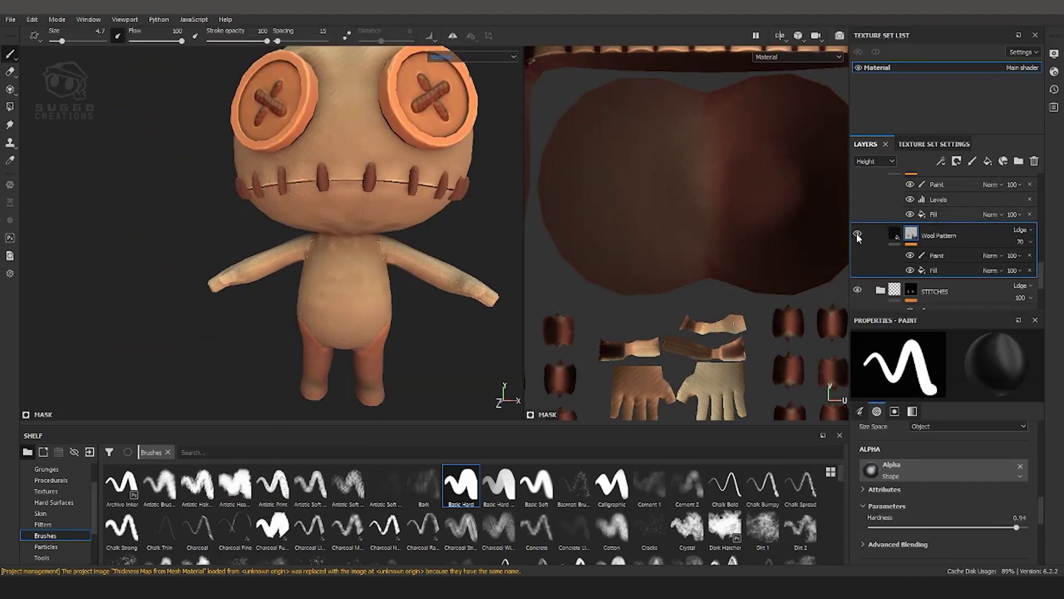
{"action": "right_click", "coordinate": [857, 237]}
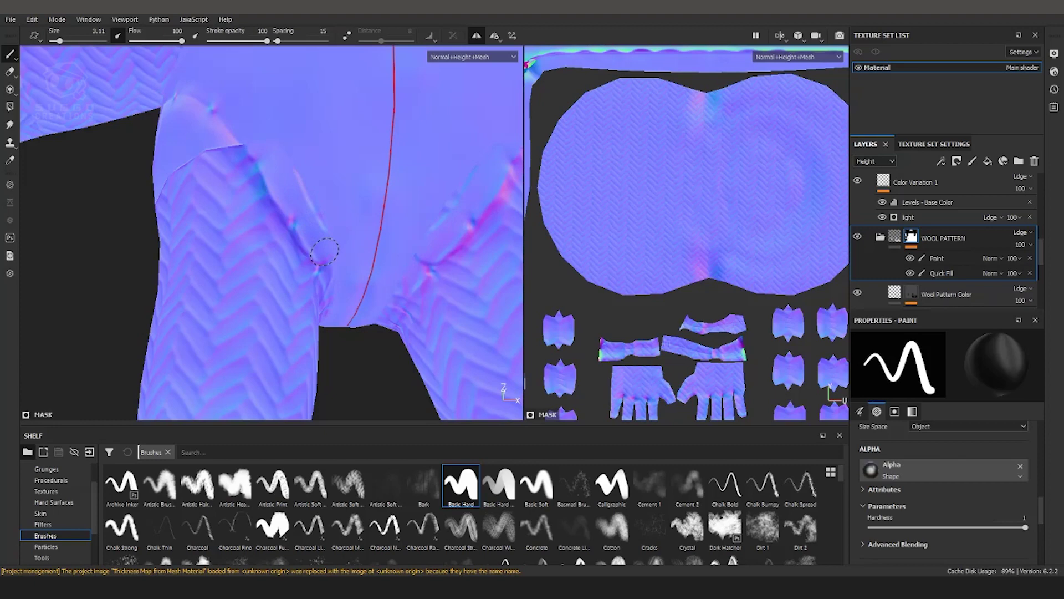
Orbit and zoom between the doll's arm, body and the stitch seam
{"action": "mouse_move", "coordinate": [324, 252]}
{"action": "left_mouse_down", "text": "alt"}
{"action": "mouse_move", "coordinate": [240, 230]}
{"action": "mouse_move", "coordinate": [424, 292]}
{"action": "left_mouse_up", "text": "alt"}
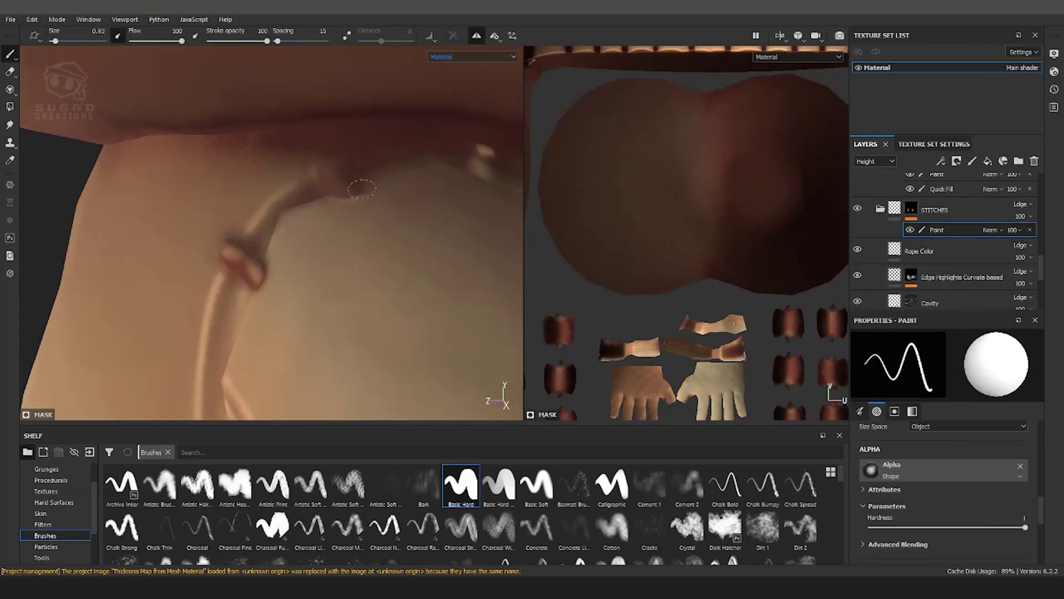
{"action": "left_click_drag", "start_coordinate": [210, 261], "coordinate": [249, 315], "text": "alt"}
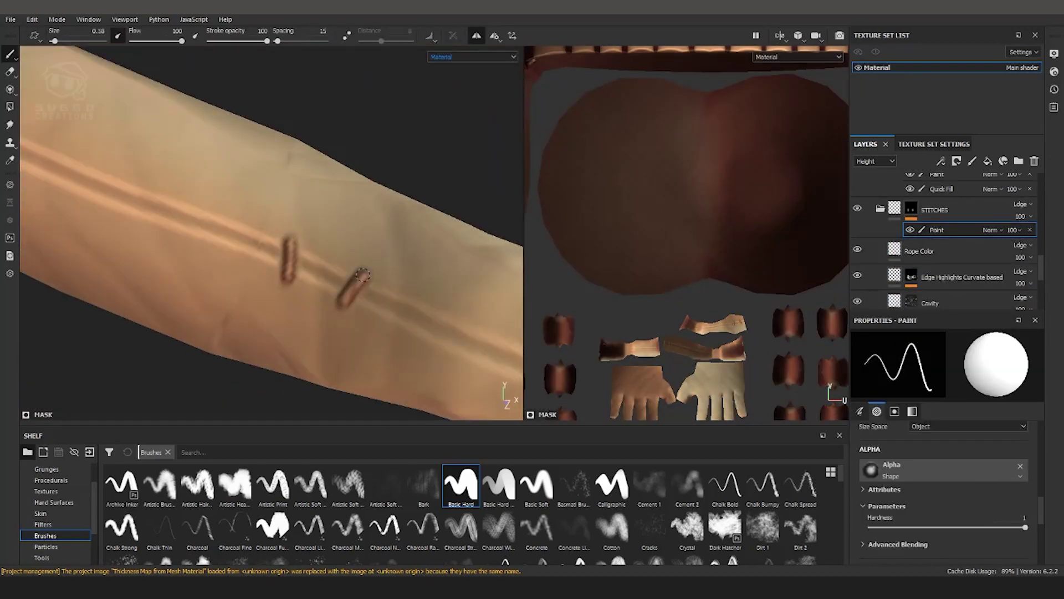
{"action": "left_click_drag", "start_coordinate": [311, 278], "coordinate": [298, 364], "text": "alt"}
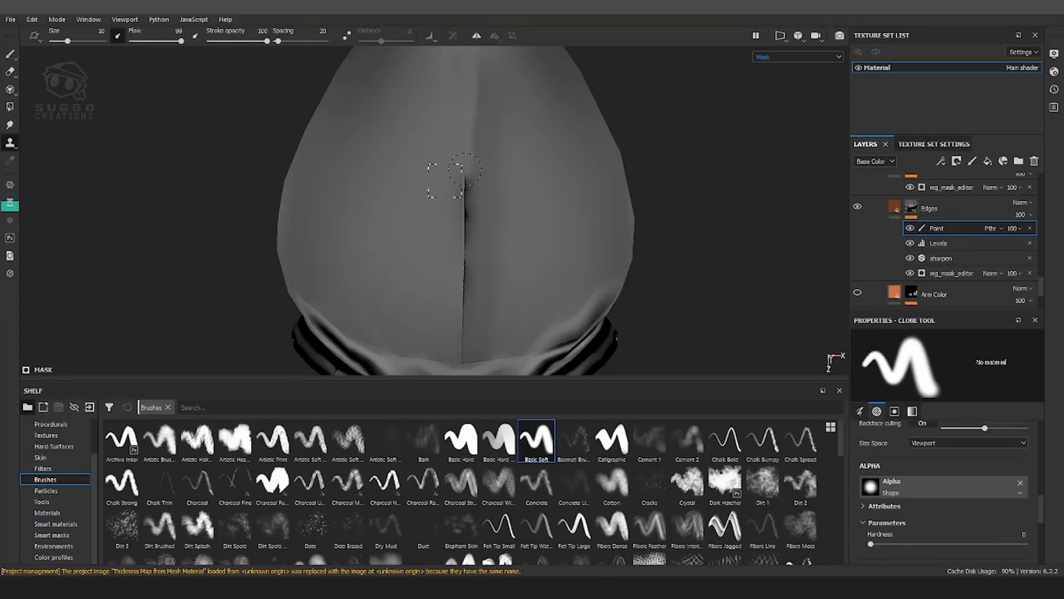
Inspect the cloned head and back seams in the base colour and full material views
{"action": "key", "text": "m"}
{"action": "mouse_move", "coordinate": [435, 183]}
{"action": "left_mouse_down", "text": "alt"}
{"action": "mouse_move", "coordinate": [423, 233]}
{"action": "mouse_move", "coordinate": [499, 309]}
{"action": "mouse_move", "coordinate": [352, 295]}
{"action": "mouse_move", "coordinate": [590, 206]}
{"action": "mouse_move", "coordinate": [490, 195]}
{"action": "mouse_move", "coordinate": [494, 268]}
{"action": "mouse_move", "coordinate": [463, 211]}
{"action": "mouse_move", "coordinate": [552, 242]}
{"action": "mouse_move", "coordinate": [500, 204]}
{"action": "left_mouse_up", "text": "alt"}
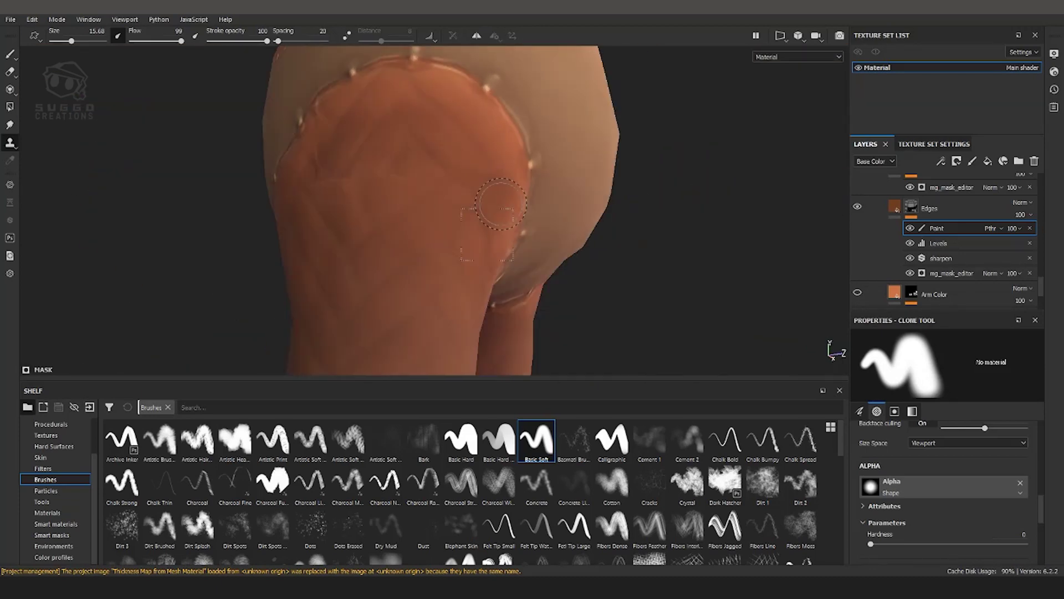
{"action": "key", "text": "c"}
{"action": "mouse_move", "coordinate": [421, 259]}
{"action": "left_mouse_down", "text": "alt"}
{"action": "mouse_move", "coordinate": [475, 332]}
{"action": "mouse_move", "coordinate": [440, 309]}
{"action": "mouse_move", "coordinate": [487, 215]}
{"action": "mouse_move", "coordinate": [559, 167]}
{"action": "mouse_move", "coordinate": [647, 135]}
{"action": "left_mouse_up", "text": "alt"}
{"action": "key", "text": "c"}
{"action": "key", "text": "c"}
{"action": "key", "text": "m"}
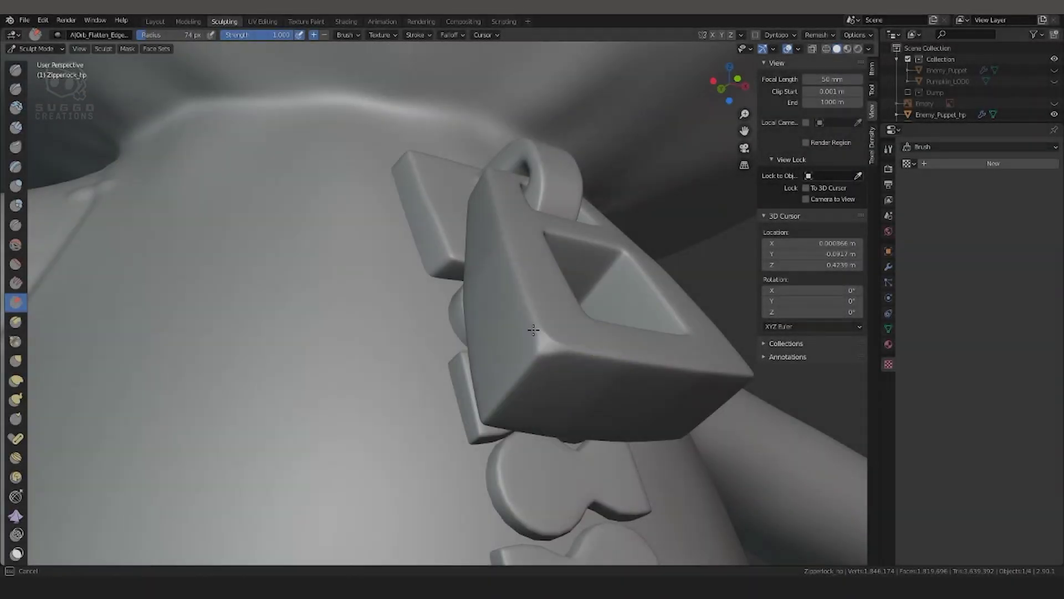
Orbit around the zipper pull to inspect its loop and square base plate
{"action": "mouse_move", "coordinate": [533, 330]}
{"action": "middle_mouse_down"}
{"action": "mouse_move", "coordinate": [594, 369]}
{"action": "mouse_move", "coordinate": [519, 280]}
{"action": "middle_mouse_up"}
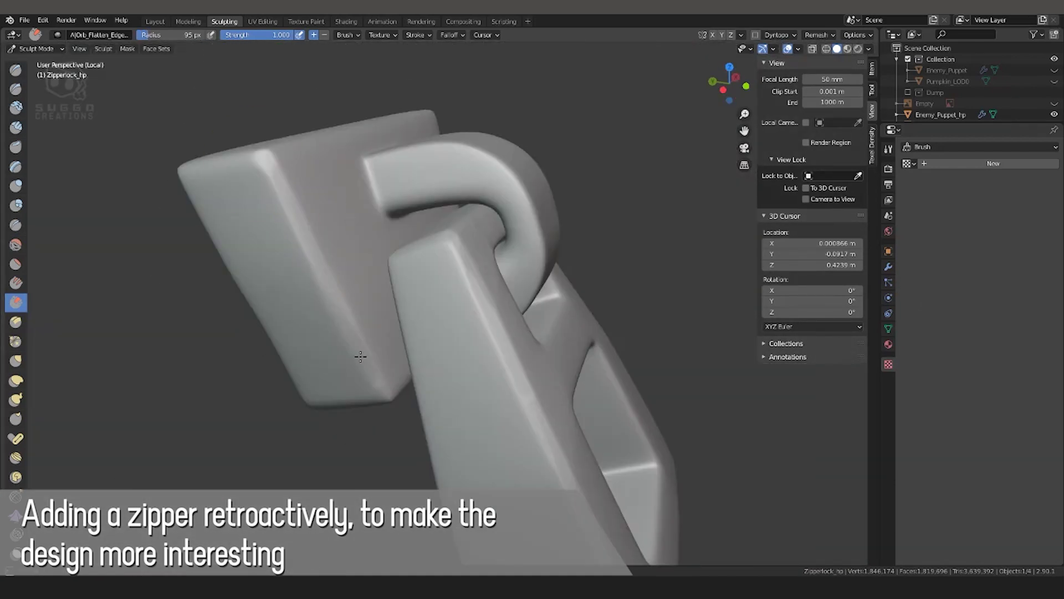
{"action": "middle_click_drag", "start_coordinate": [361, 357], "coordinate": [438, 251]}
{"action": "mouse_move", "coordinate": [582, 377]}
{"action": "middle_mouse_down"}
{"action": "mouse_move", "coordinate": [532, 240]}
{"action": "mouse_move", "coordinate": [679, 370]}
{"action": "middle_mouse_up"}
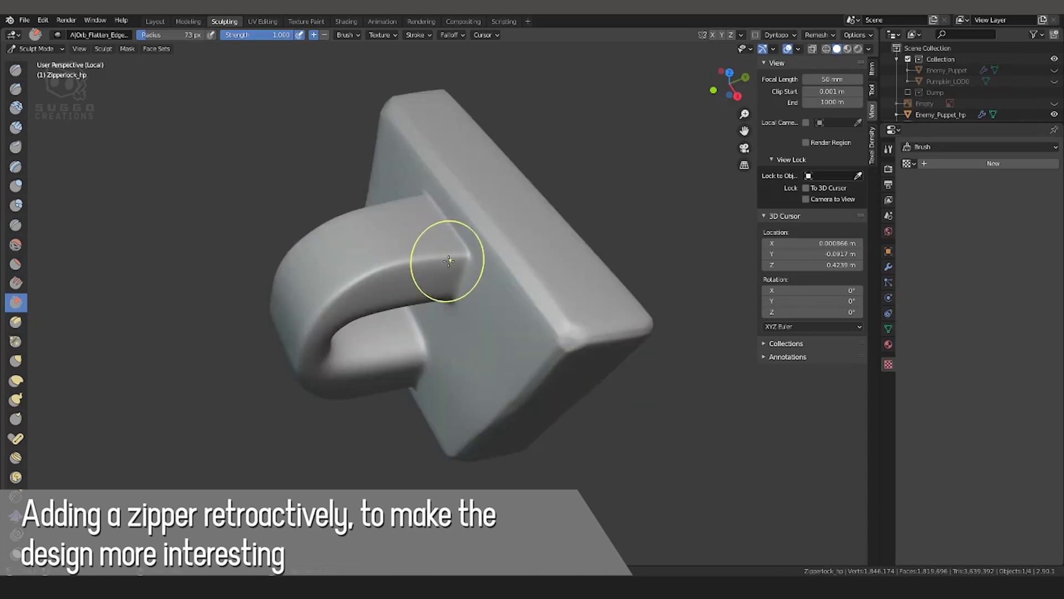
{"action": "mouse_move", "coordinate": [497, 306]}
{"action": "middle_mouse_down"}
{"action": "mouse_move", "coordinate": [506, 297]}
{"action": "mouse_move", "coordinate": [647, 314]}
{"action": "mouse_move", "coordinate": [418, 340]}
{"action": "middle_mouse_up"}
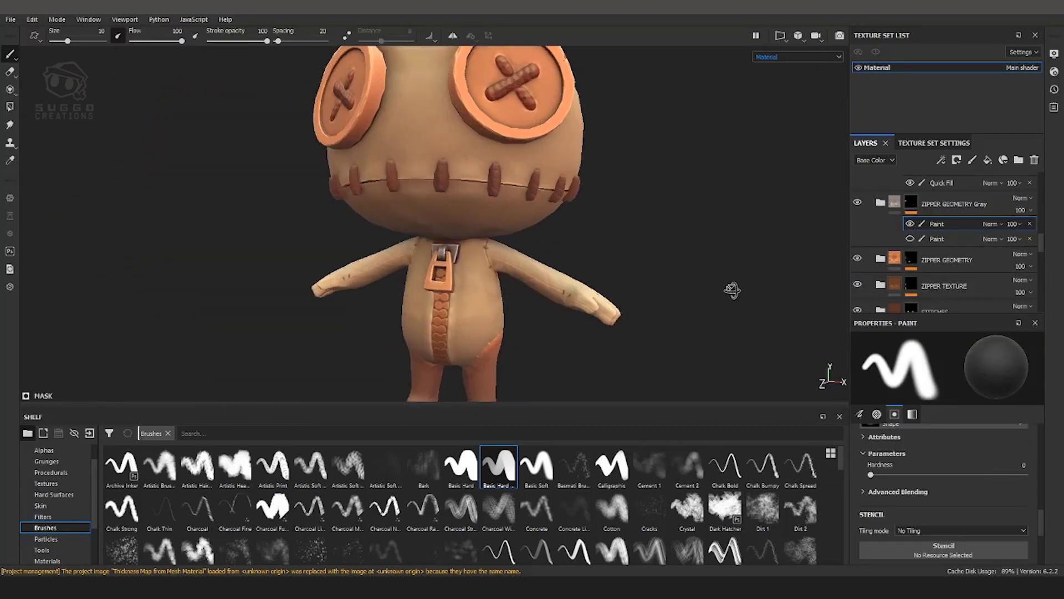
Orbit the doll from back to front to review the orange zipper
{"action": "mouse_move", "coordinate": [660, 320]}
{"action": "left_mouse_down", "text": "alt"}
{"action": "mouse_move", "coordinate": [541, 284]}
{"action": "mouse_move", "coordinate": [556, 300]}
{"action": "mouse_move", "coordinate": [839, 290]}
{"action": "left_mouse_up", "text": "alt"}
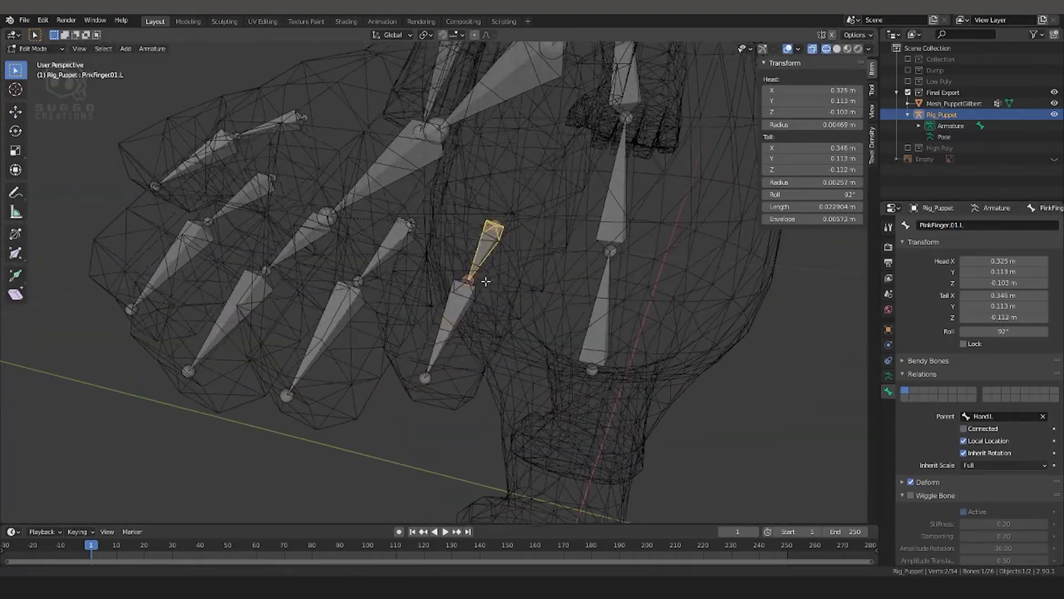
Deselect the action's keyframes and all bones, and stop the animation playback
{"action": "scroll", "coordinate": [468, 361], "scroll_direction": "down", "scroll_amount": 2}
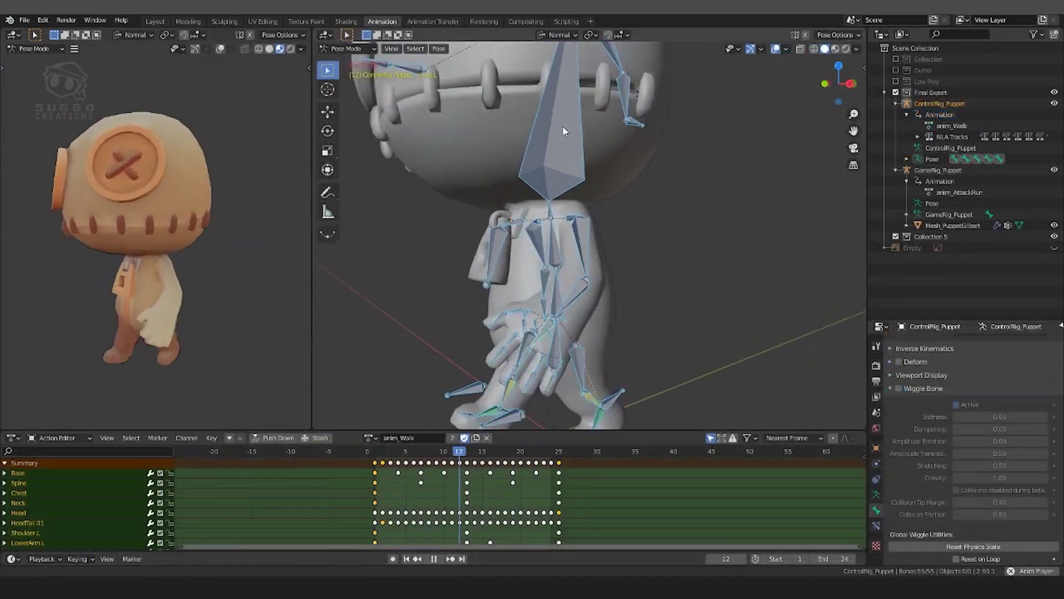
{"action": "scroll", "coordinate": [590, 223], "scroll_direction": "down", "scroll_amount": 2}
{"action": "scroll", "coordinate": [565, 237], "scroll_direction": "down", "scroll_amount": 2}
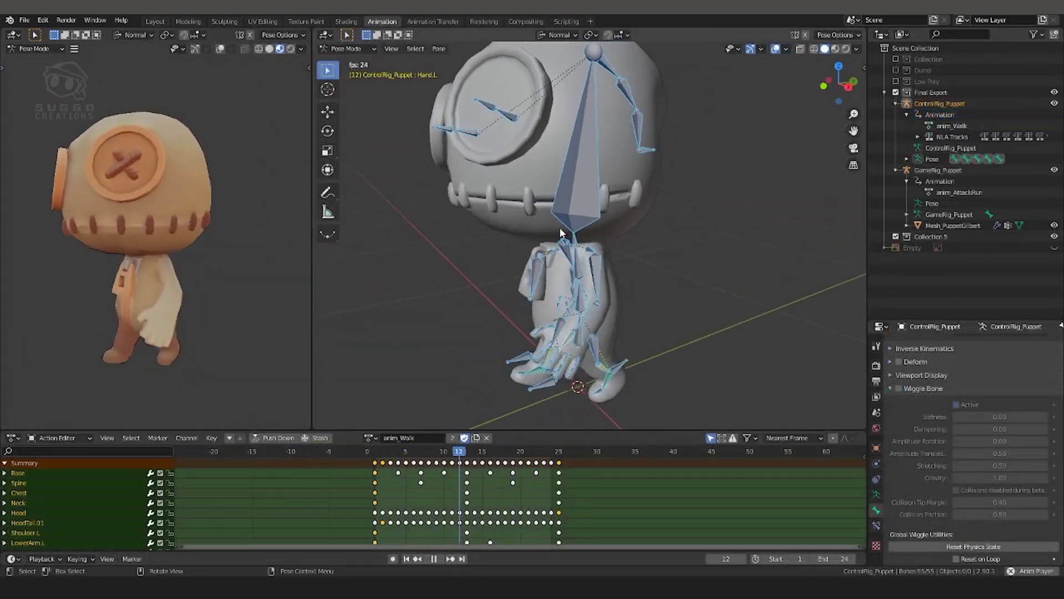
{"action": "left_click", "coordinate": [379, 468]}
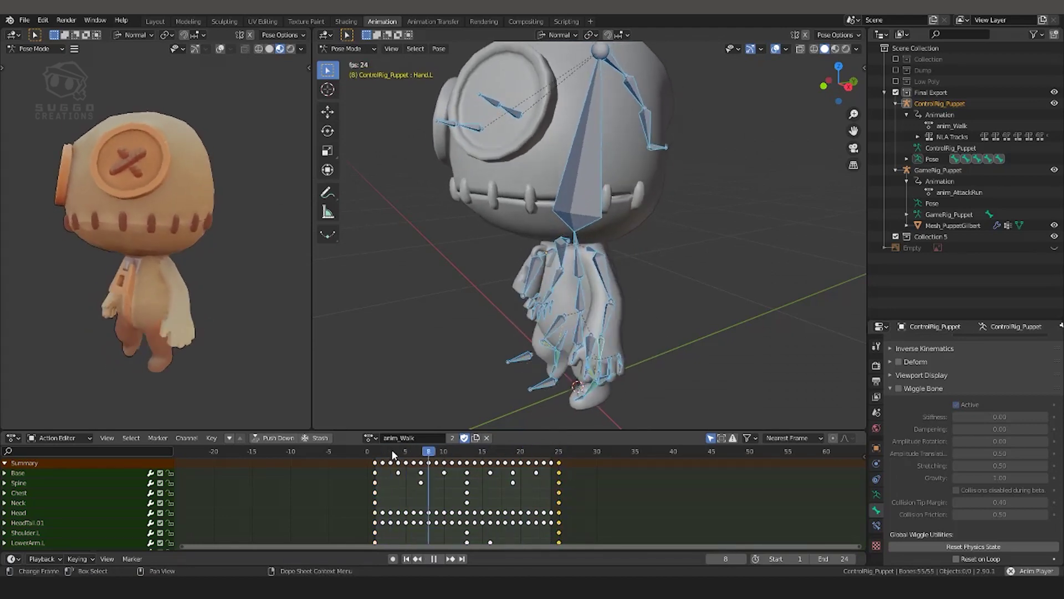
{"action": "scroll", "coordinate": [491, 360], "scroll_direction": "up", "scroll_amount": 2}
{"action": "scroll", "coordinate": [487, 335], "scroll_direction": "up", "scroll_amount": 2}
{"action": "left_click", "coordinate": [487, 335]}
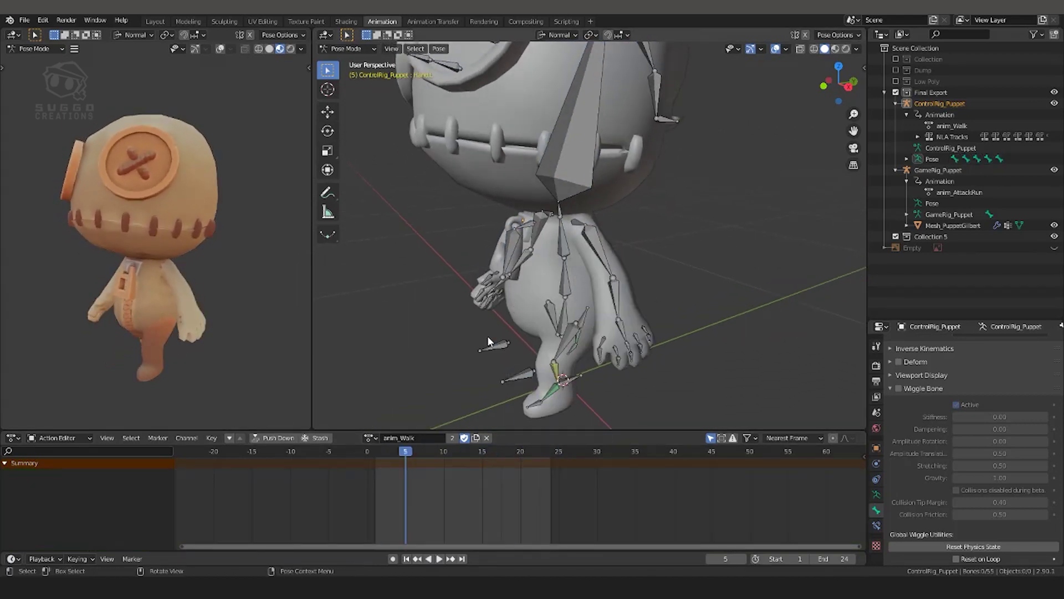
{"action": "key", "text": "space"}
Assign the anim_Run action to the rig, select all bones and start playback
{"action": "left_click", "coordinate": [375, 437]}
{"action": "left_click", "coordinate": [383, 358]}
{"action": "key", "text": "a"}
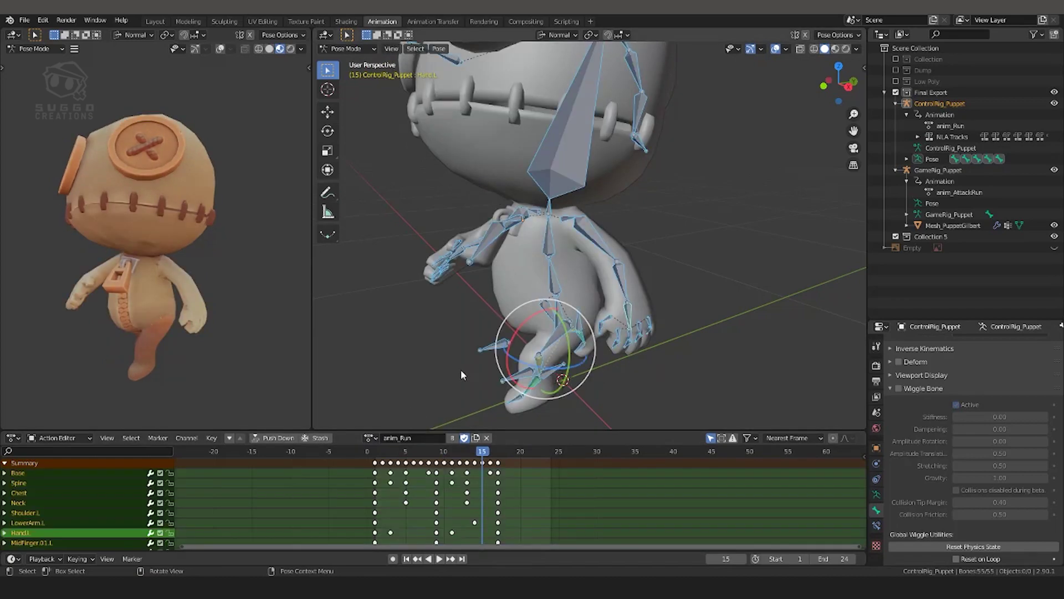
{"action": "key", "text": "space"}
{"action": "left_click", "coordinate": [377, 451]}
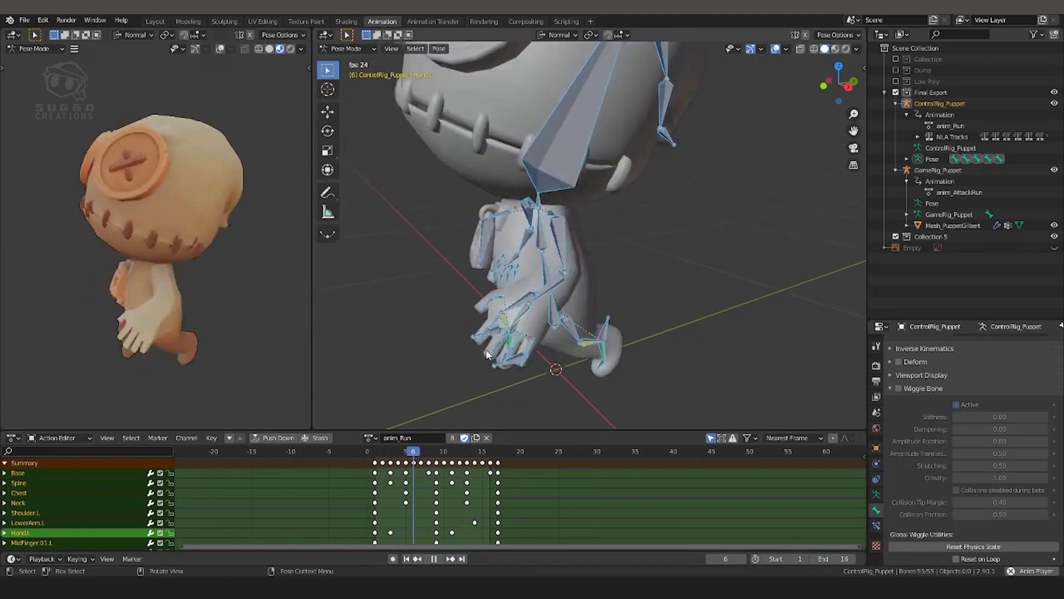
Scrub and play the run cycle, pausing to inspect a pose
{"action": "left_click", "coordinate": [497, 454]}
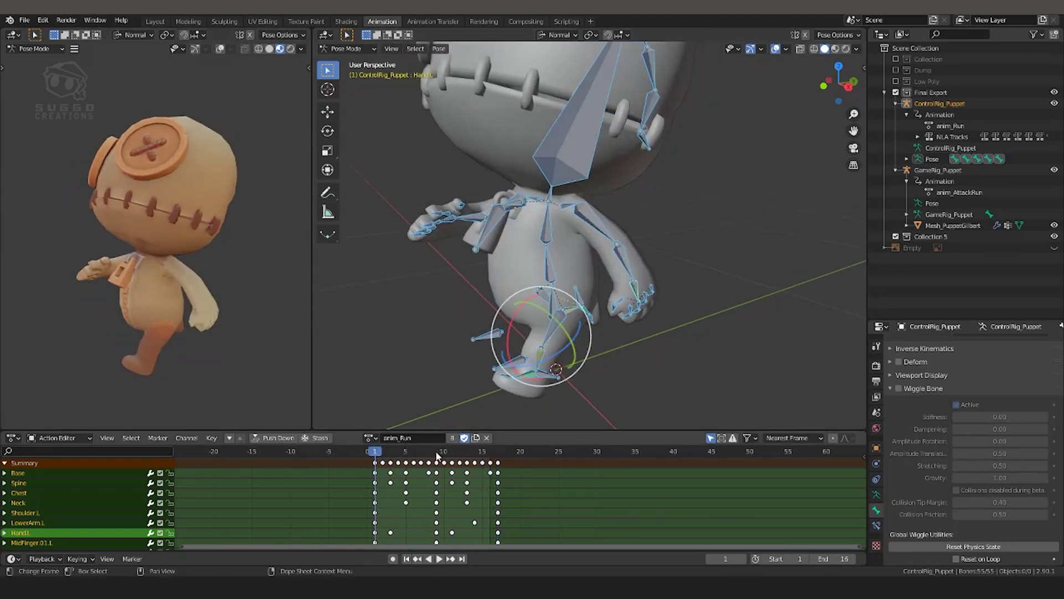
{"action": "key", "text": "space"}
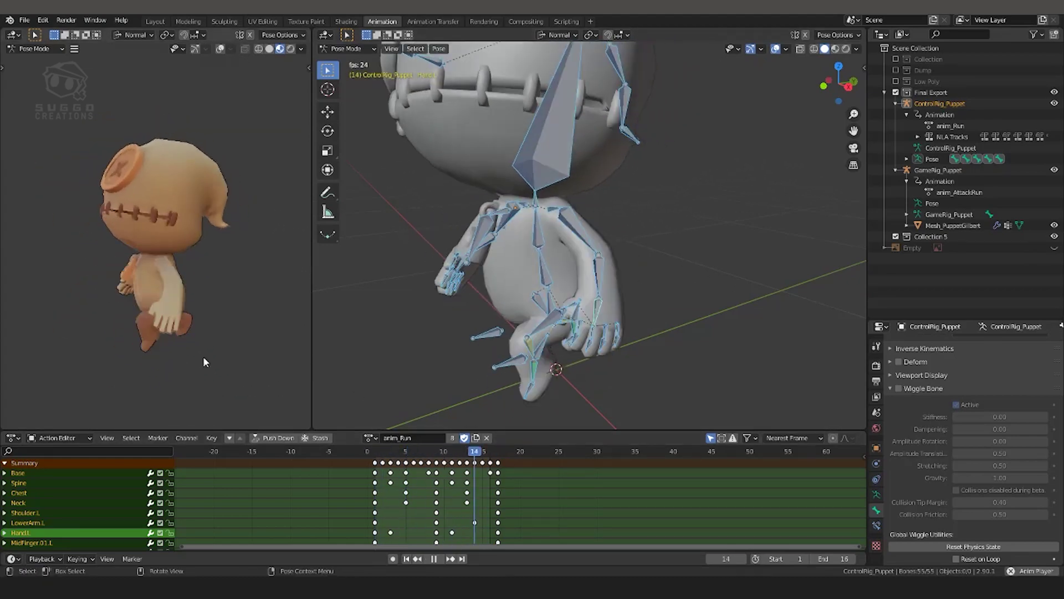
{"action": "key", "text": "space"}
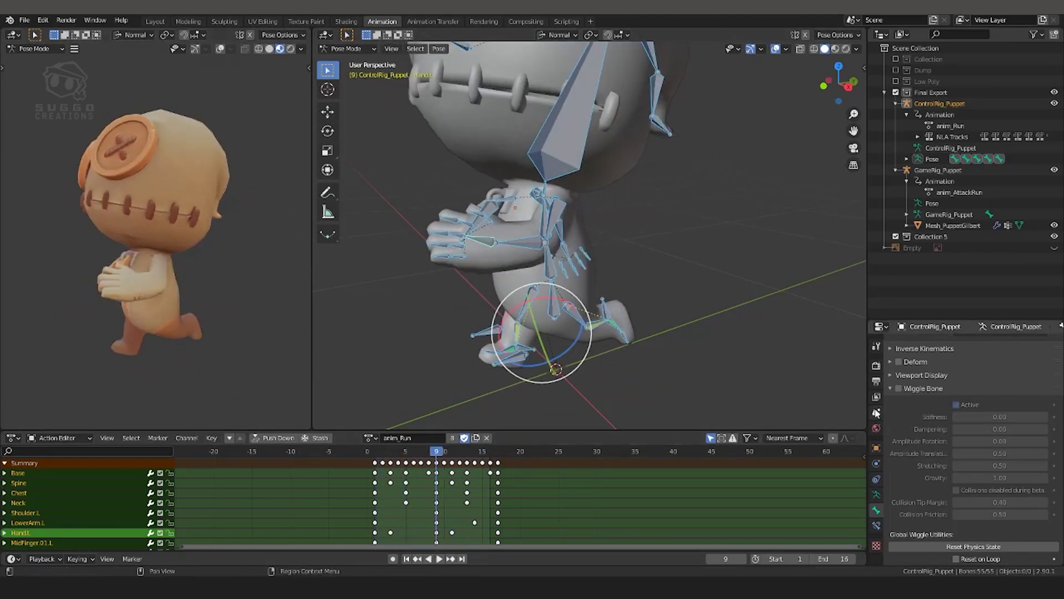
{"action": "left_click", "coordinate": [891, 388]}
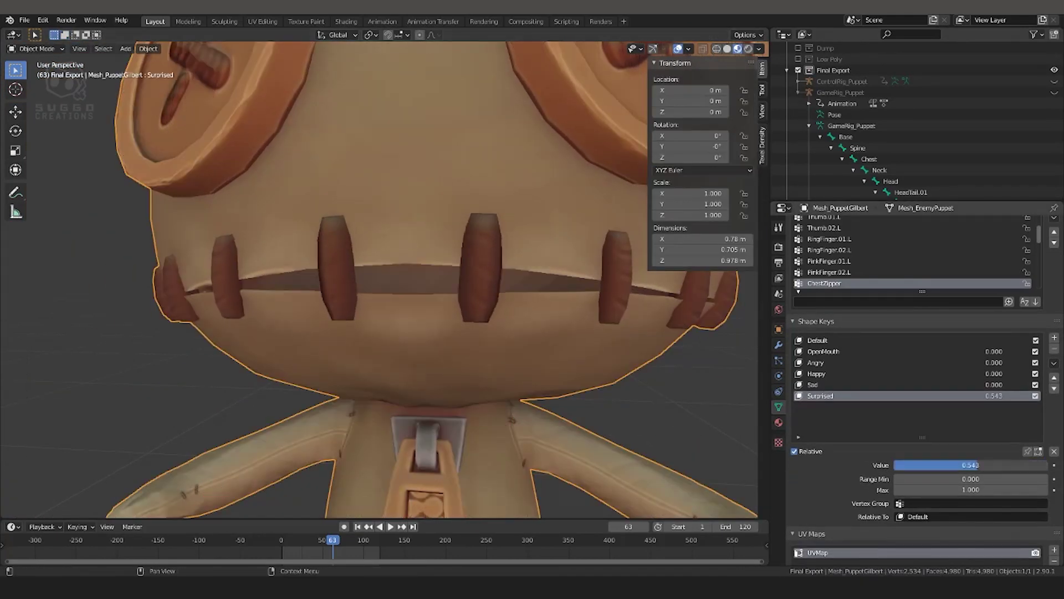
Drag the Surprised shape key value to 0 and select the Angry shape key
{"action": "left_click_drag", "start_coordinate": [914, 469], "coordinate": [896, 469]}
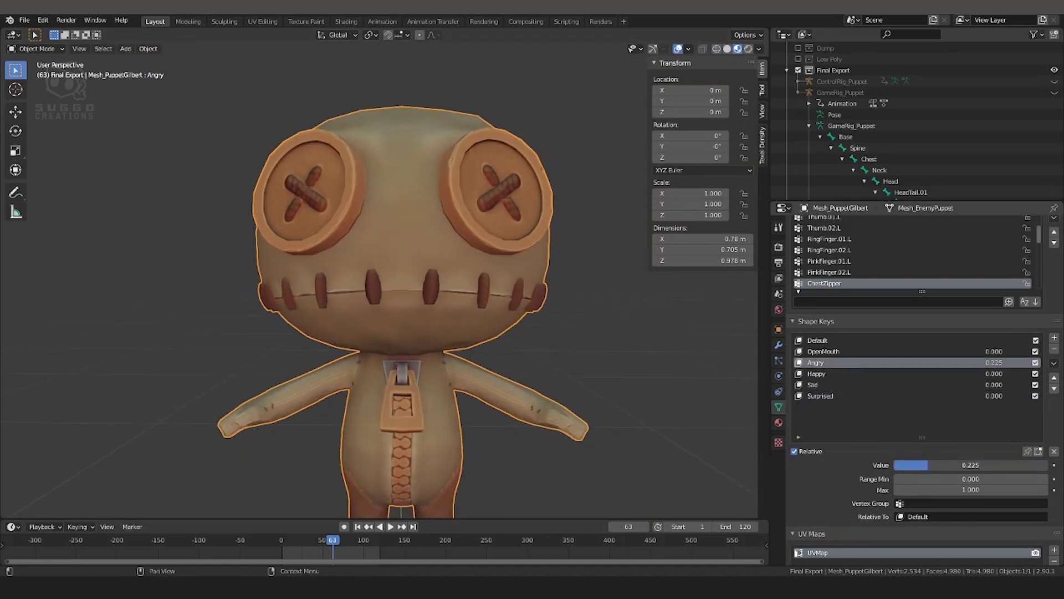
{"action": "left_click", "coordinate": [826, 362]}
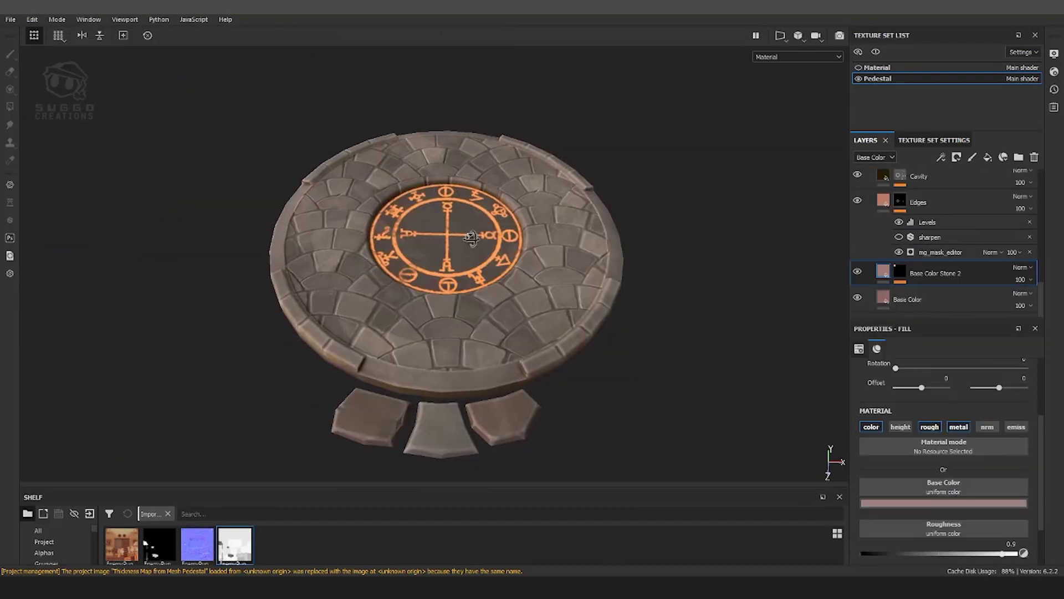
Orbit around the stone pedestal to review it from top-down, low oblique and higher angles
{"action": "left_click_drag", "start_coordinate": [472, 238], "coordinate": [471, 241], "text": "alt"}
{"action": "left_click_drag", "start_coordinate": [544, 253], "coordinate": [652, 179], "text": "alt"}
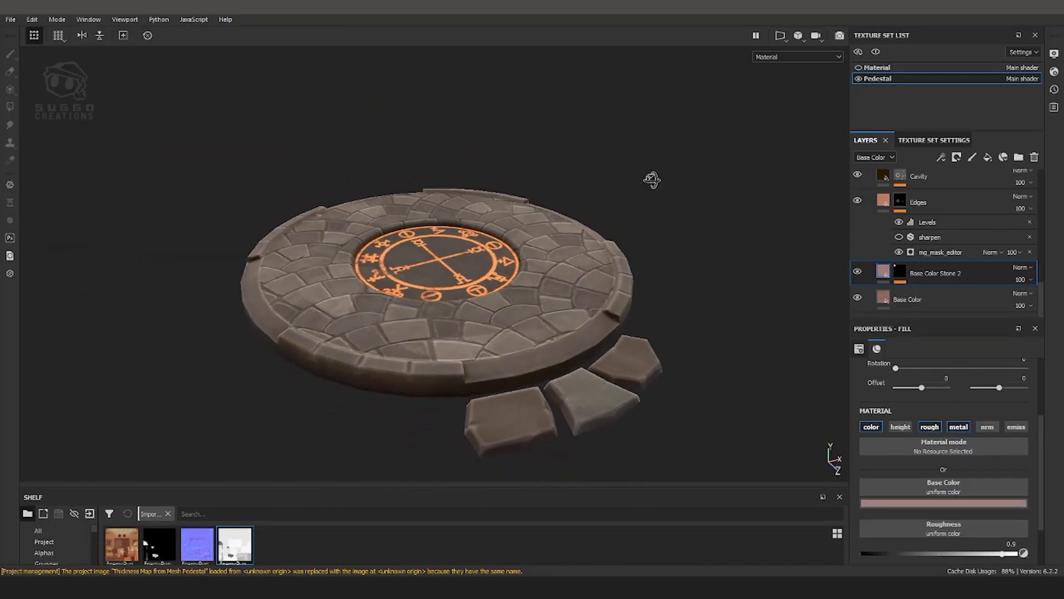
{"action": "left_click_drag", "start_coordinate": [541, 176], "coordinate": [552, 208], "text": "alt"}
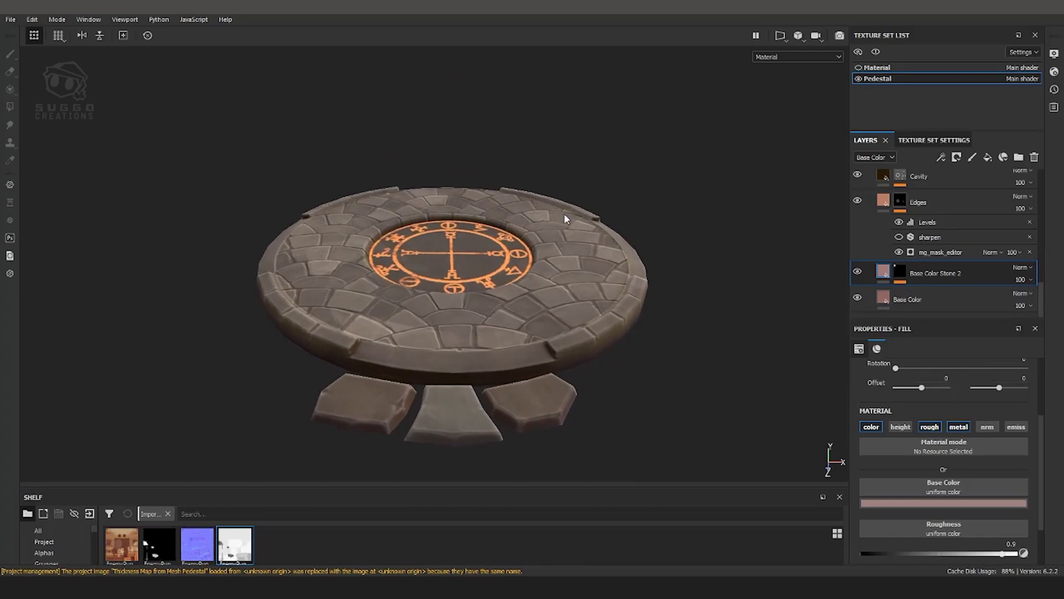